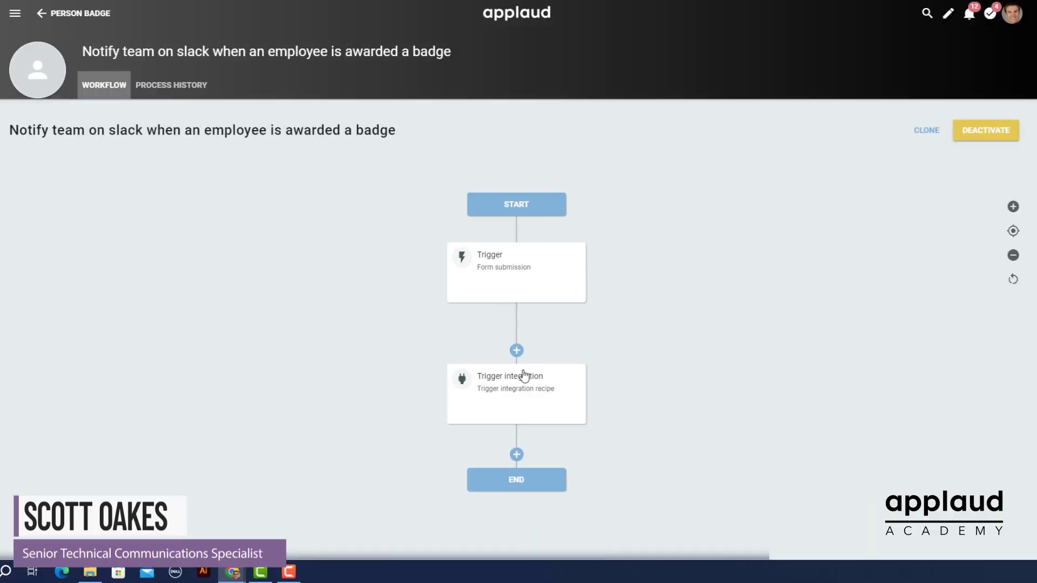
Inspect the trigger integration step, then open the recipe's 'Post message in Slack' step details.
left_click(507, 396)
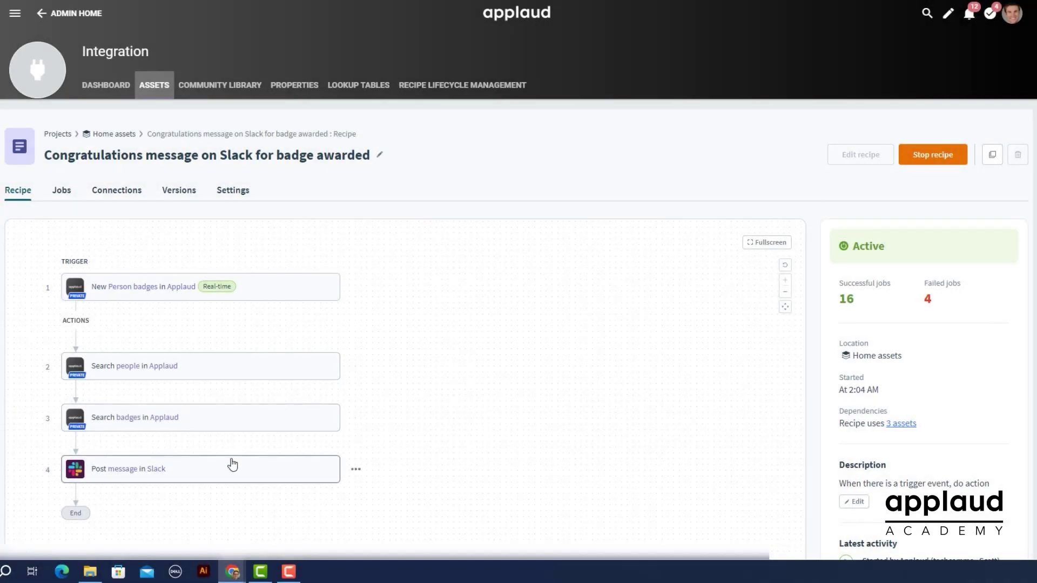
left_click(233, 465)
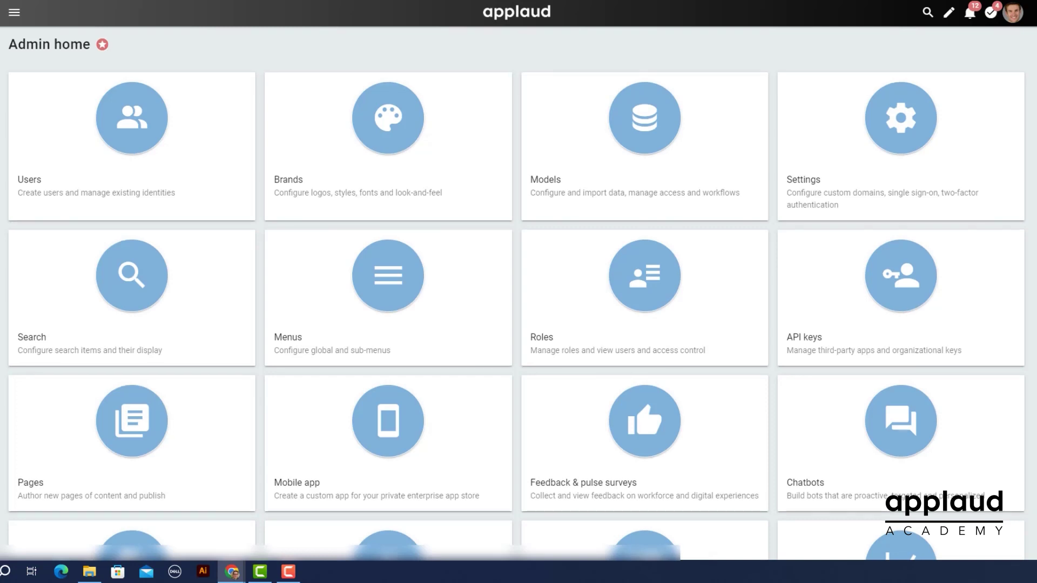
Search the templates list for 'Badge cabinet'.
scroll(518, 291, "down", 3)
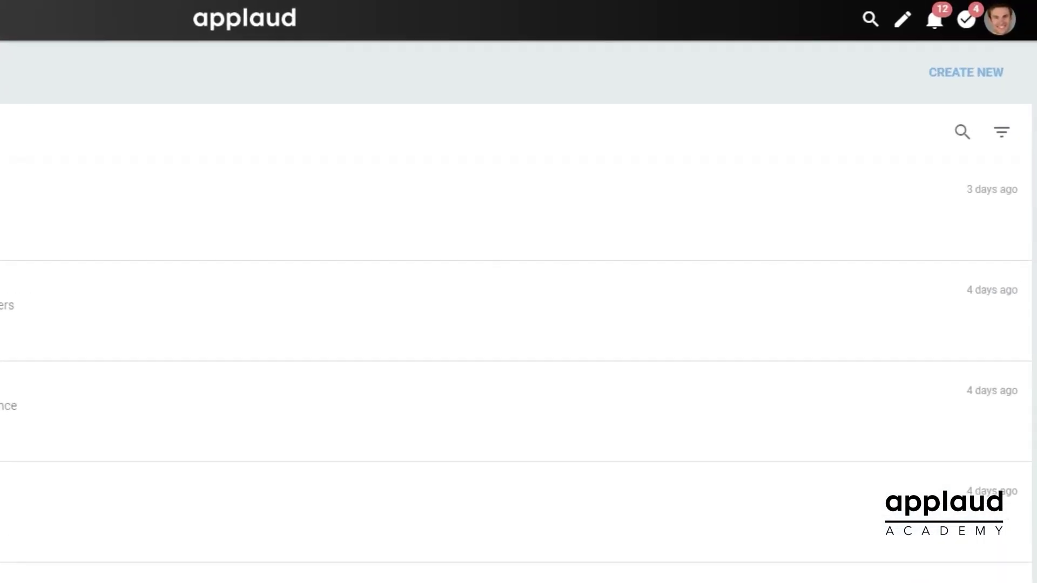
left_click(975, 108)
type("Badge cab")
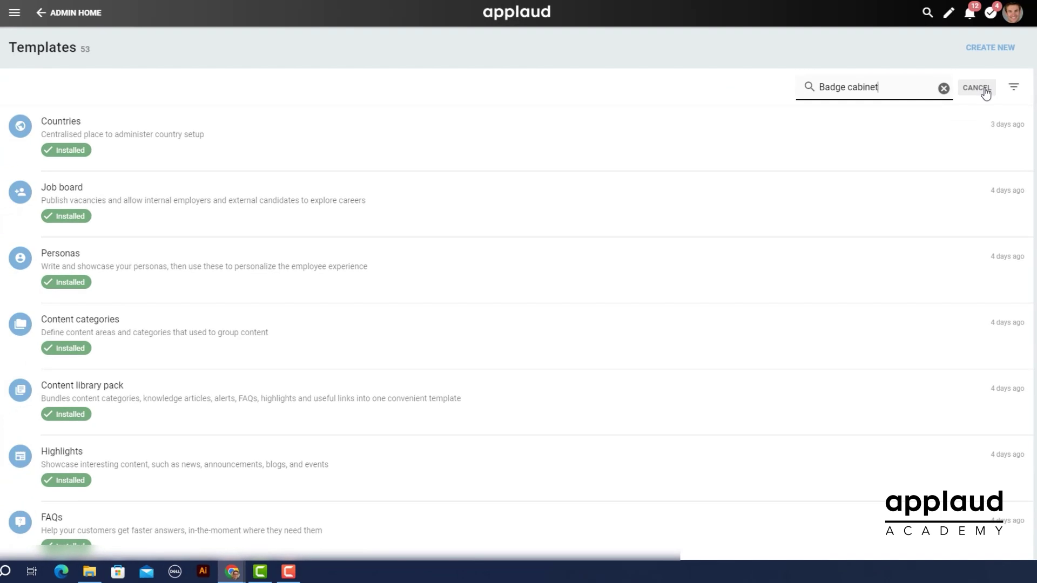
type("inet")
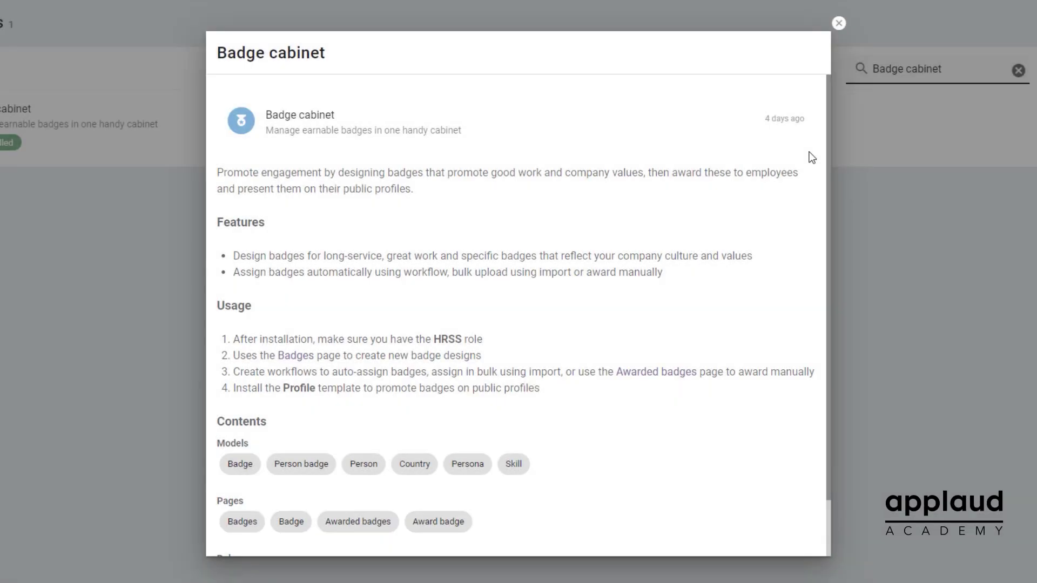
scroll(812, 157, "down", 1)
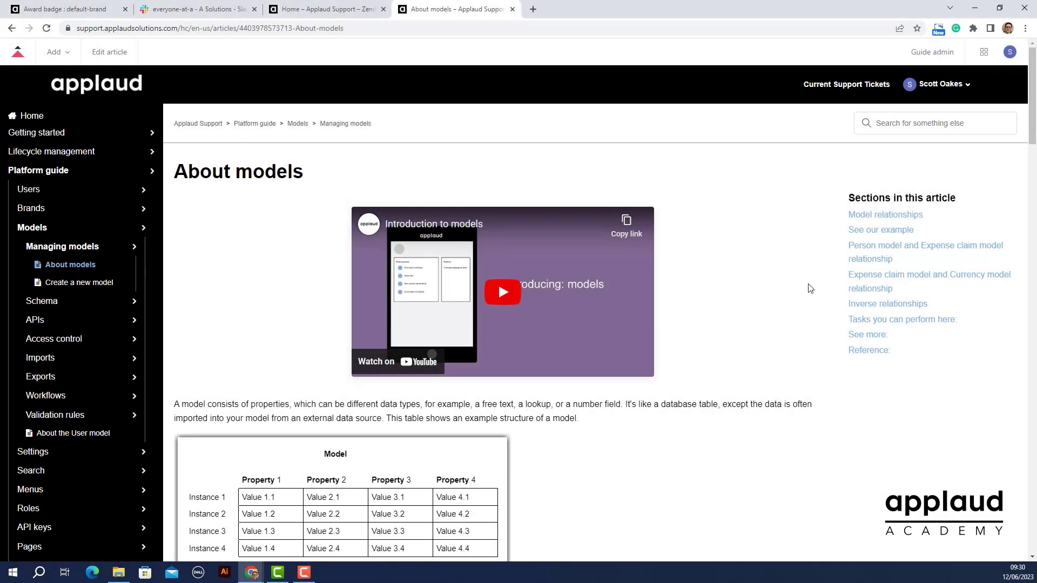
Browse the support articles, then open the Workato connection articles for Applaud HR and the tenant.
scroll(810, 287, "down", 9)
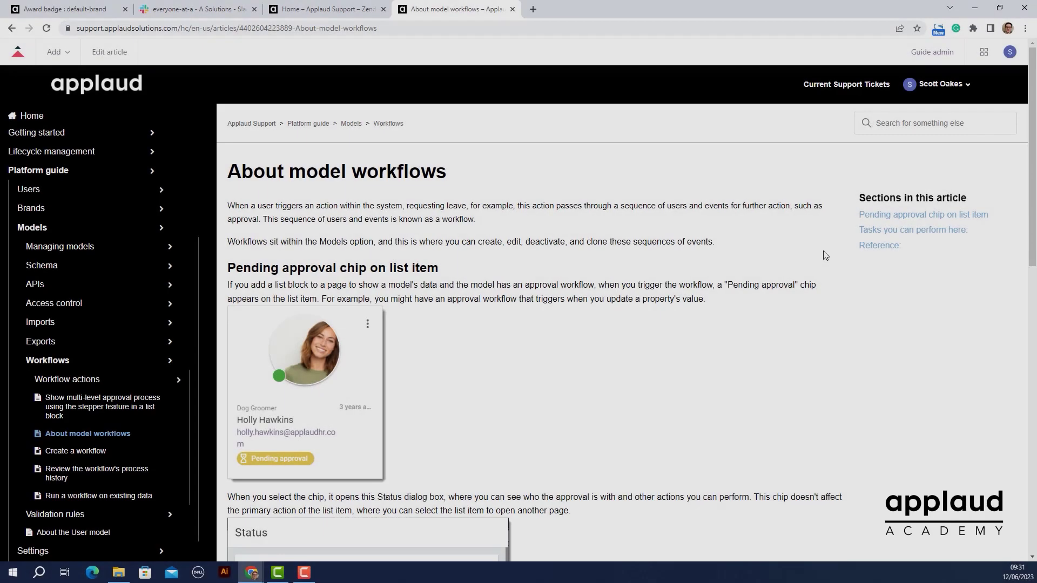
scroll(825, 255, "down", 8)
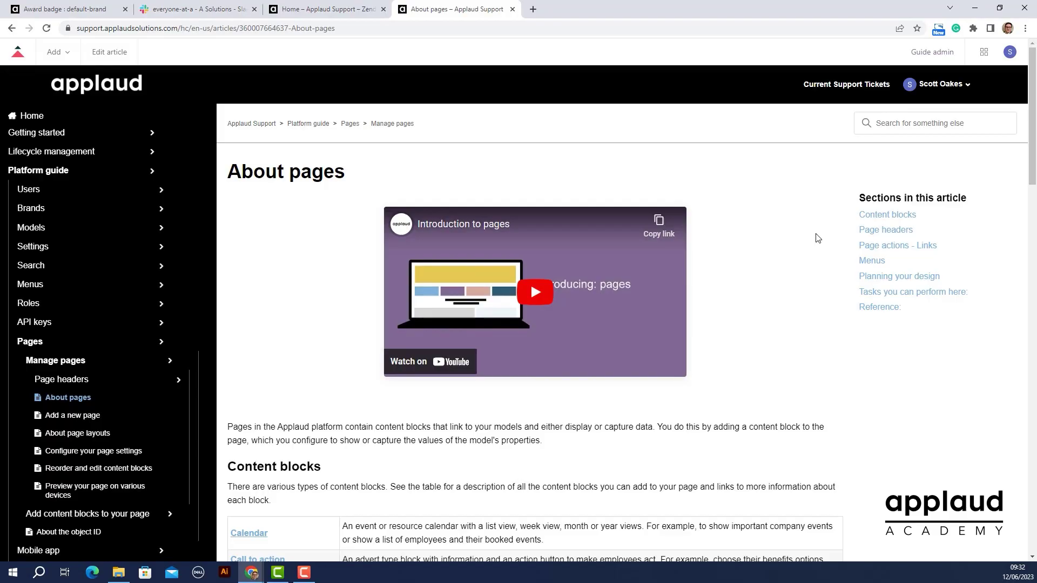
scroll(818, 238, "down", 9)
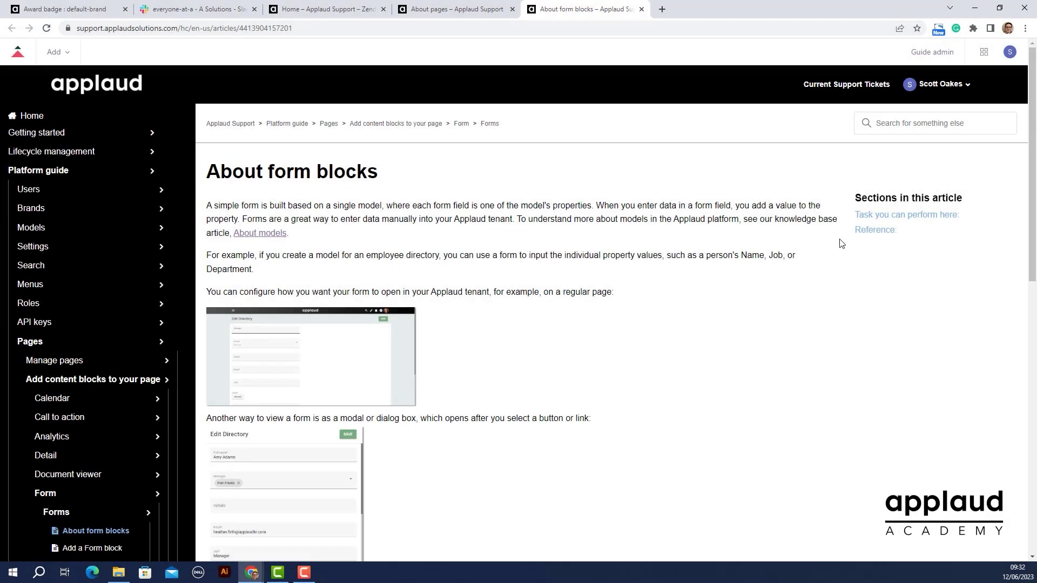
scroll(840, 243, "down", 10)
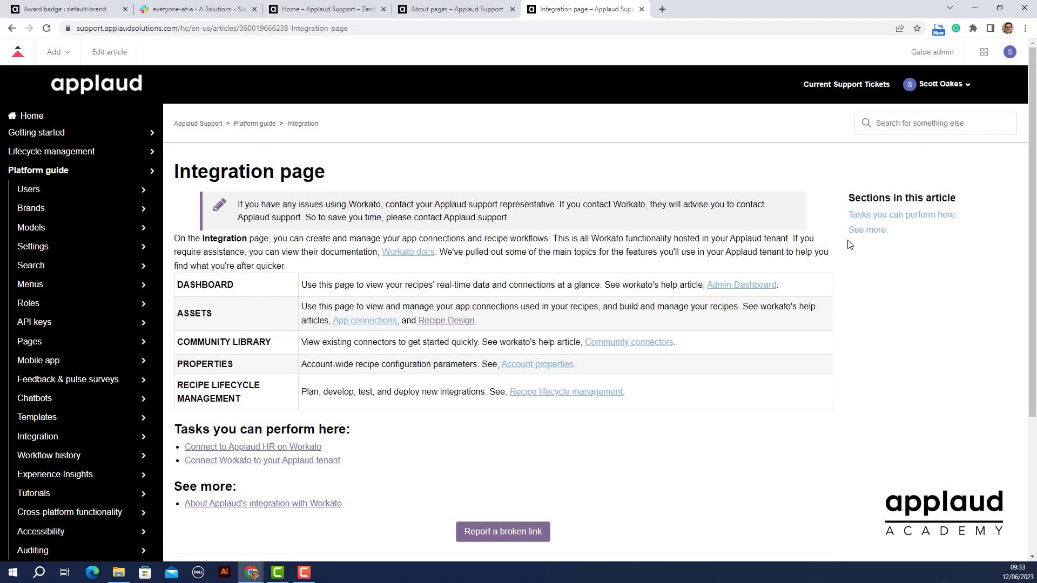
left_click(224, 448)
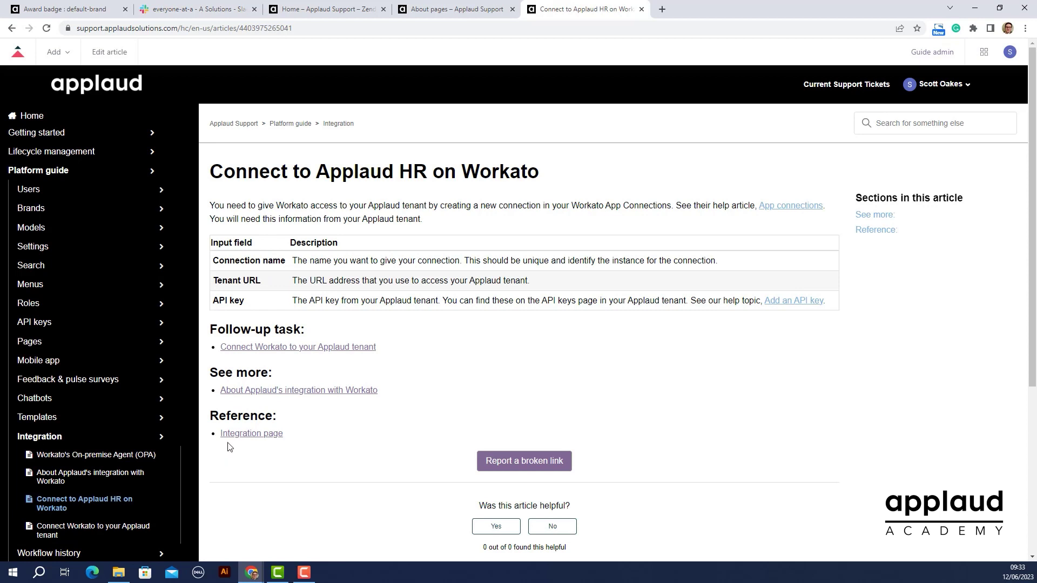
left_click(302, 350)
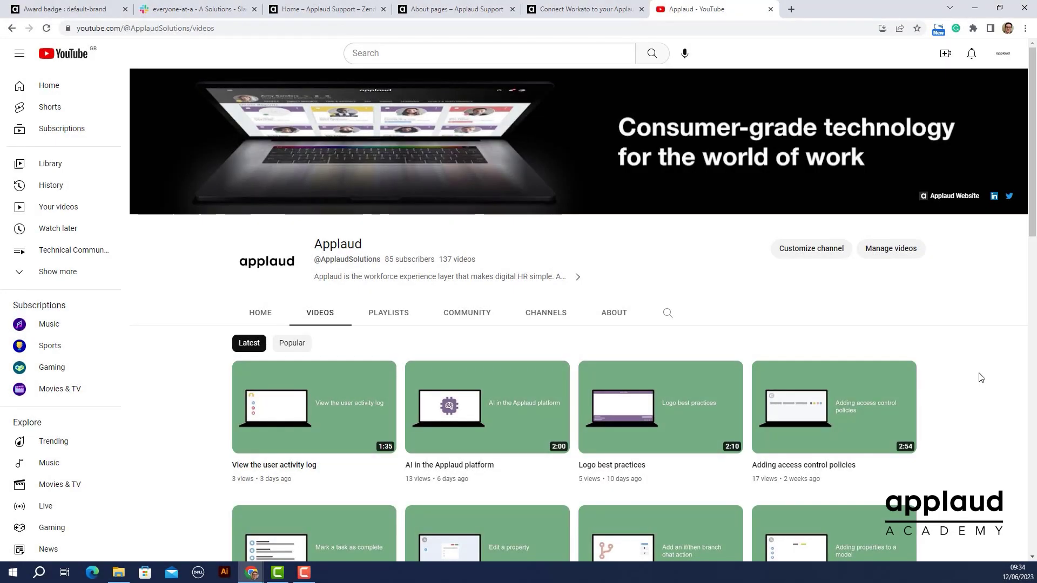
scroll(981, 377, "down", 8)
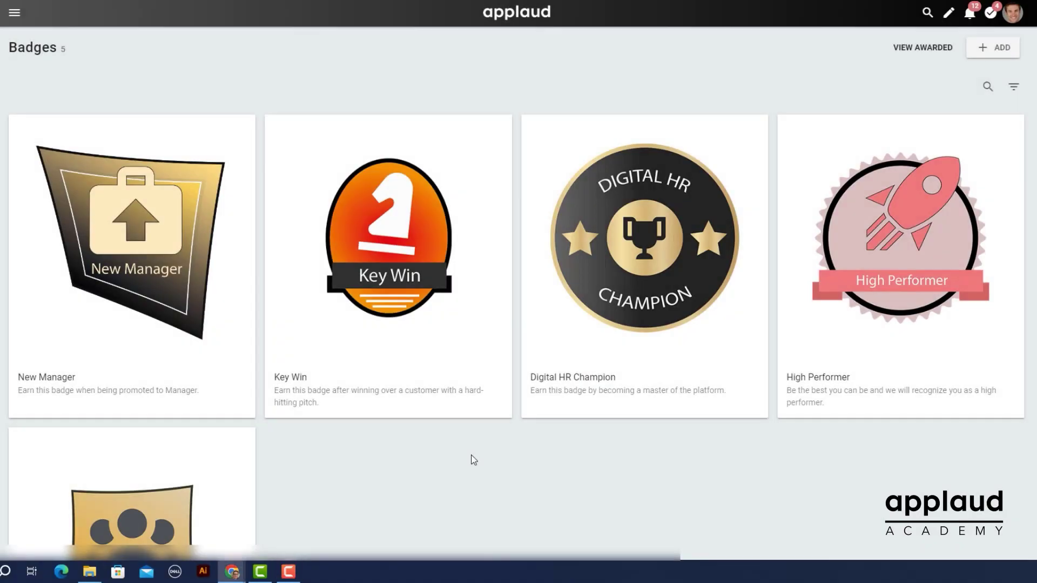
In the Award badge form, pick an employee as recipient and Key Win as the badge.
scroll(474, 460, "down", 3)
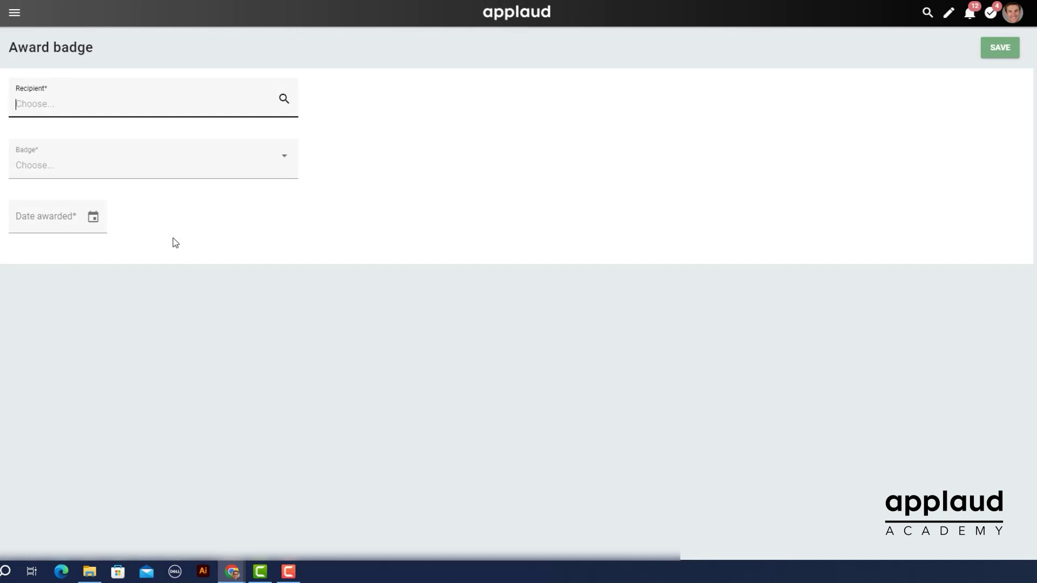
left_click(102, 105)
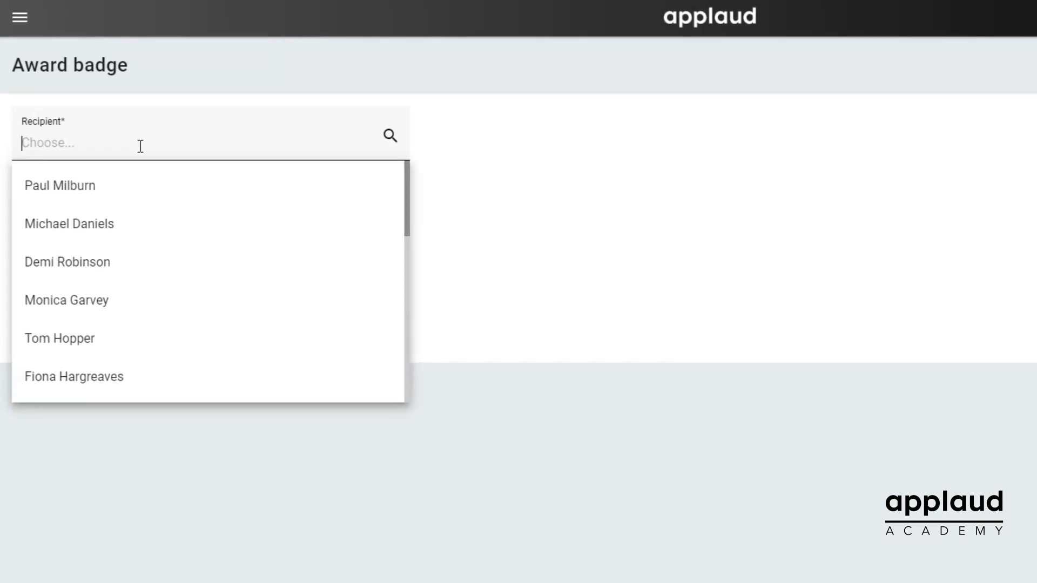
left_click(136, 280)
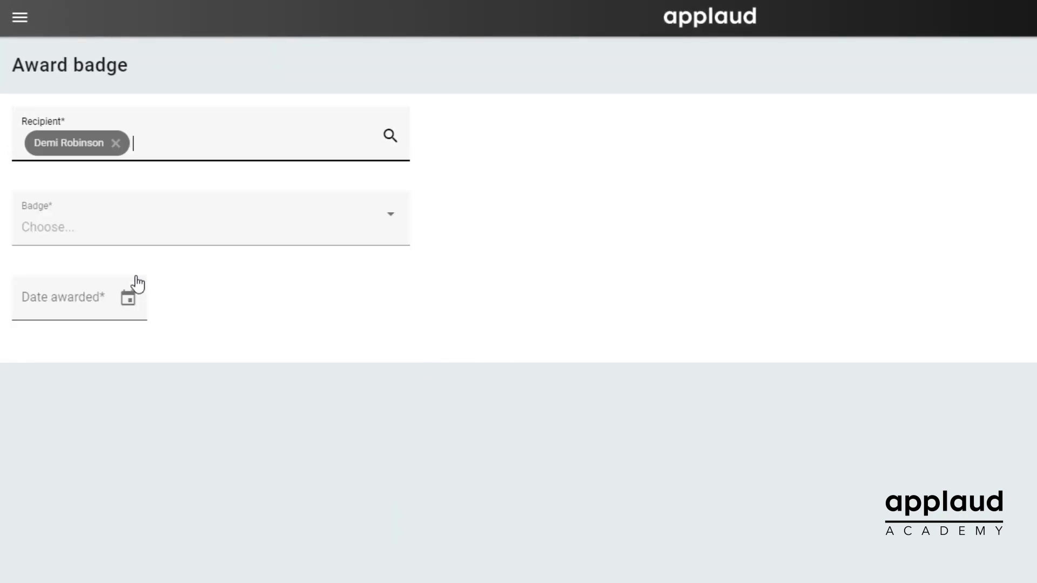
left_click(117, 230)
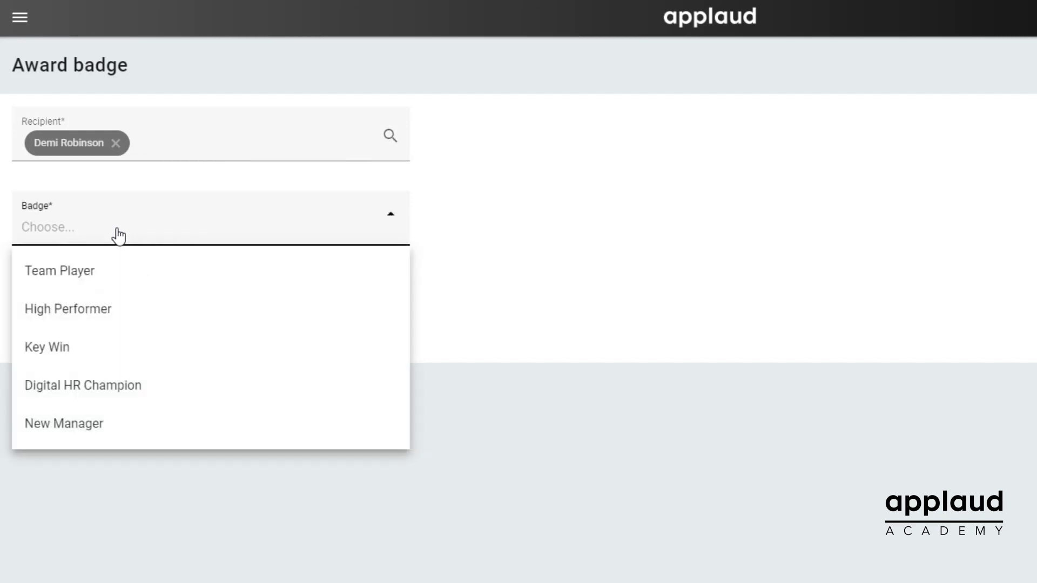
left_click(112, 362)
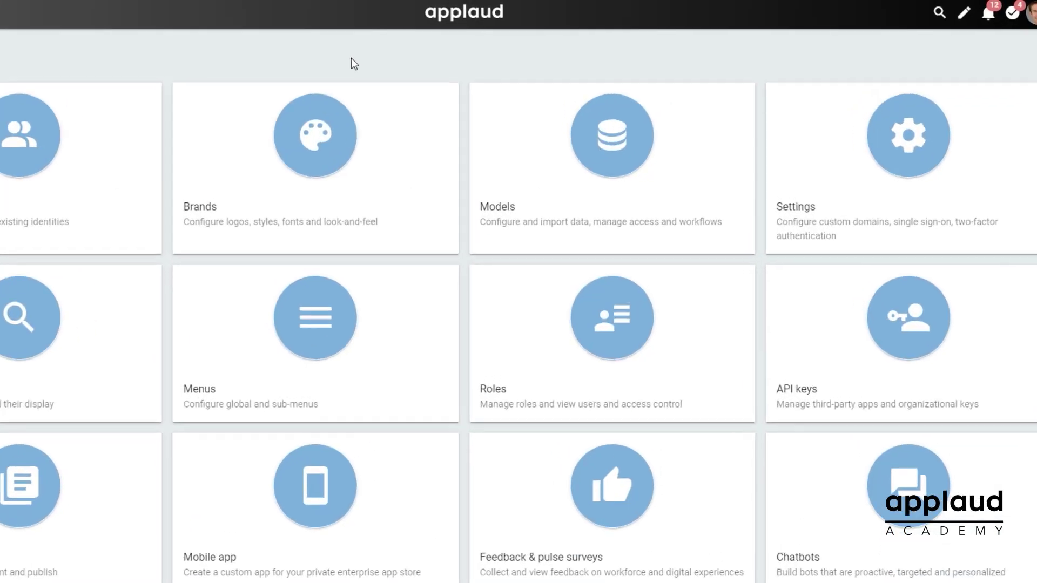
Open the data models list and filter it by searching 'Per'.
left_click(615, 160)
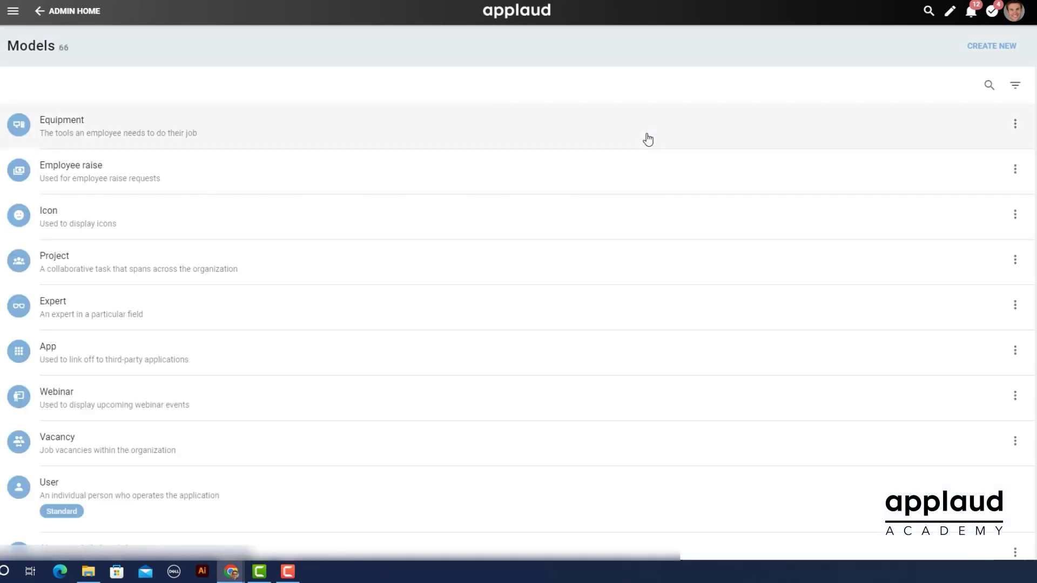
left_click(989, 84)
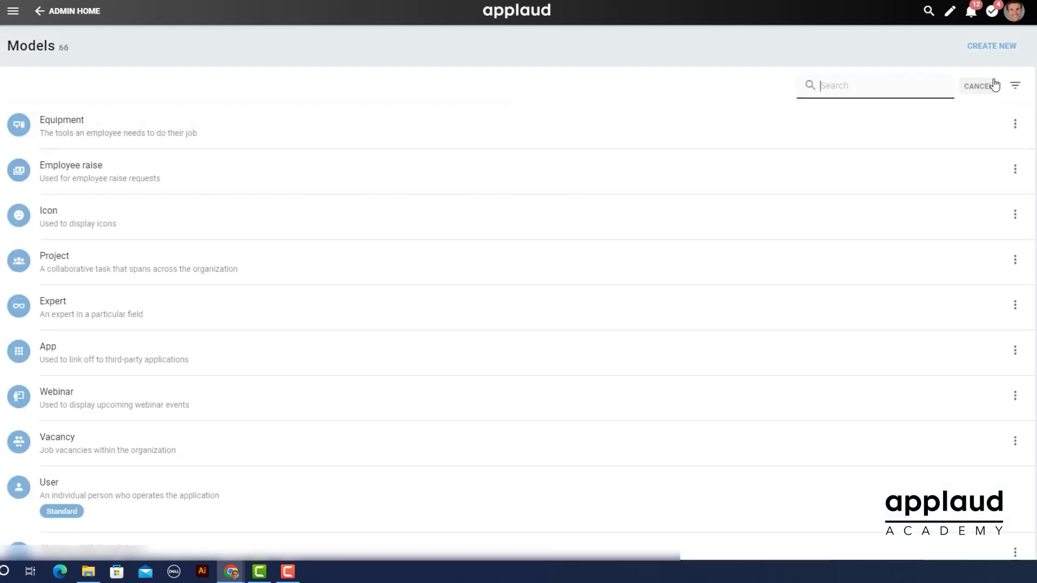
type("Per")
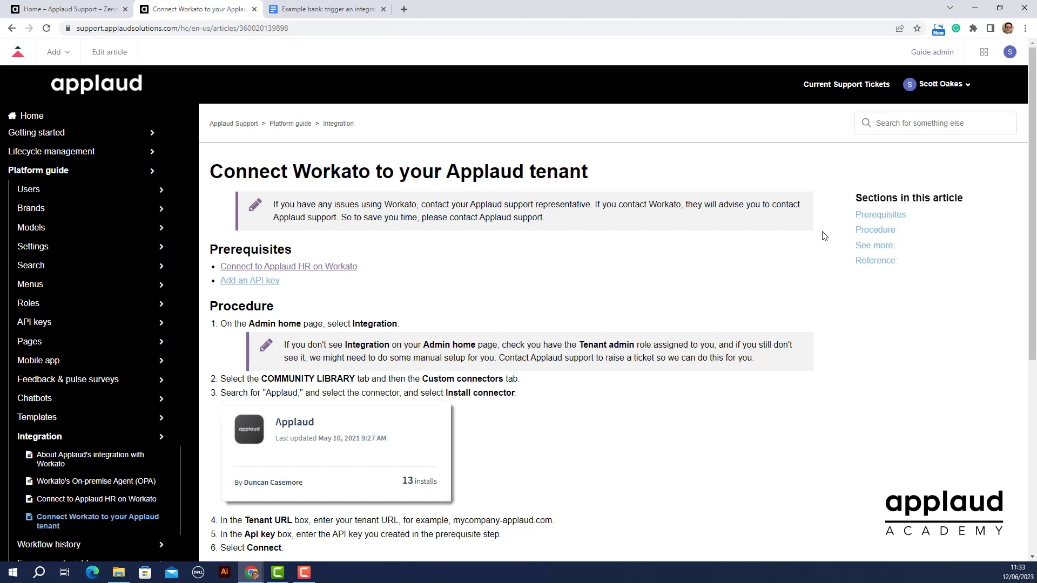
scroll(823, 235, "down", 6)
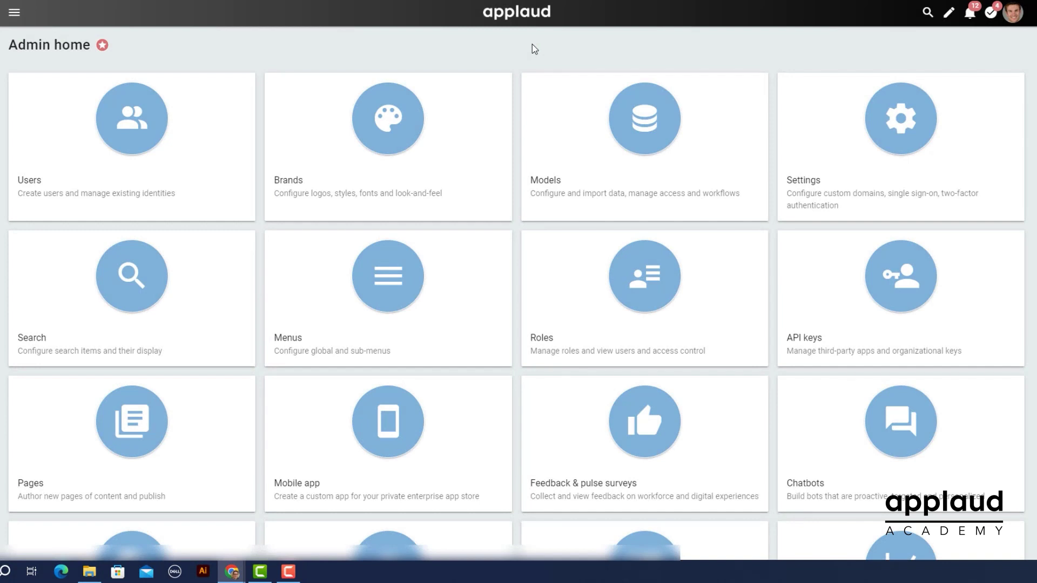
Go to the Integration area's Assets tab listing its recipes.
scroll(533, 47, "down", 3)
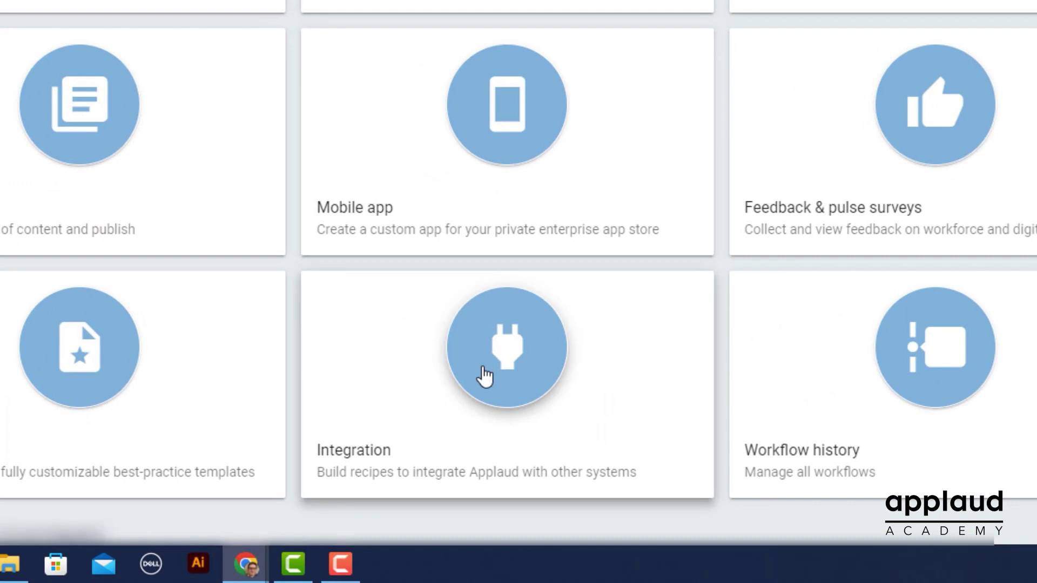
left_click(484, 376)
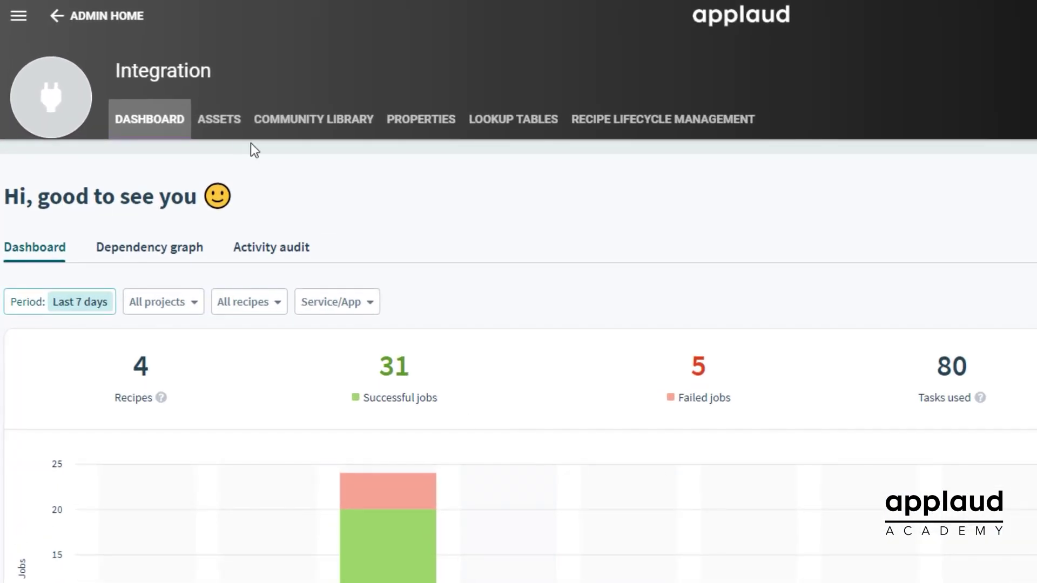
left_click(228, 127)
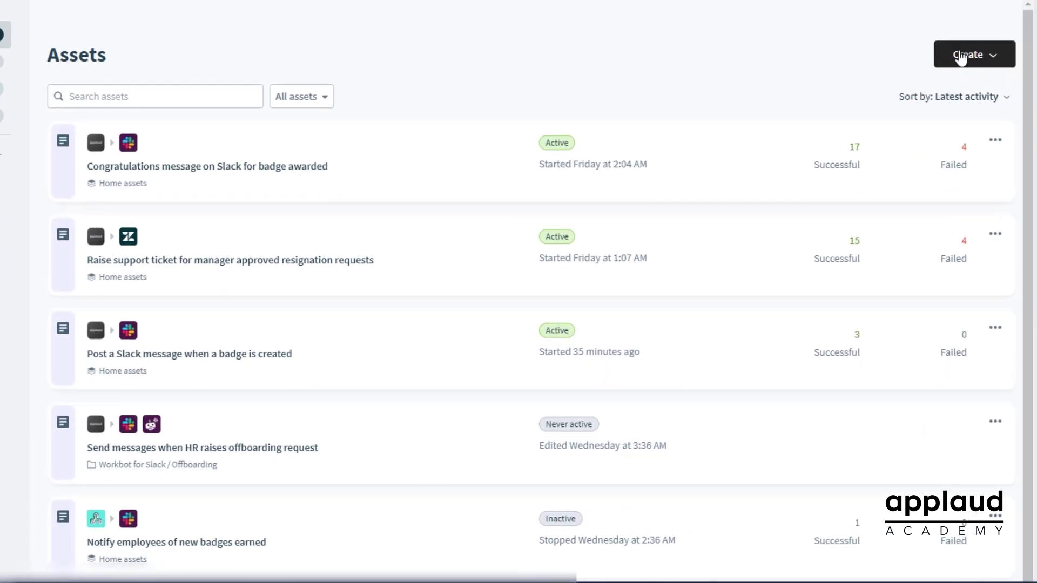
Start a new connection asset and choose Slack as the app.
left_click(962, 56)
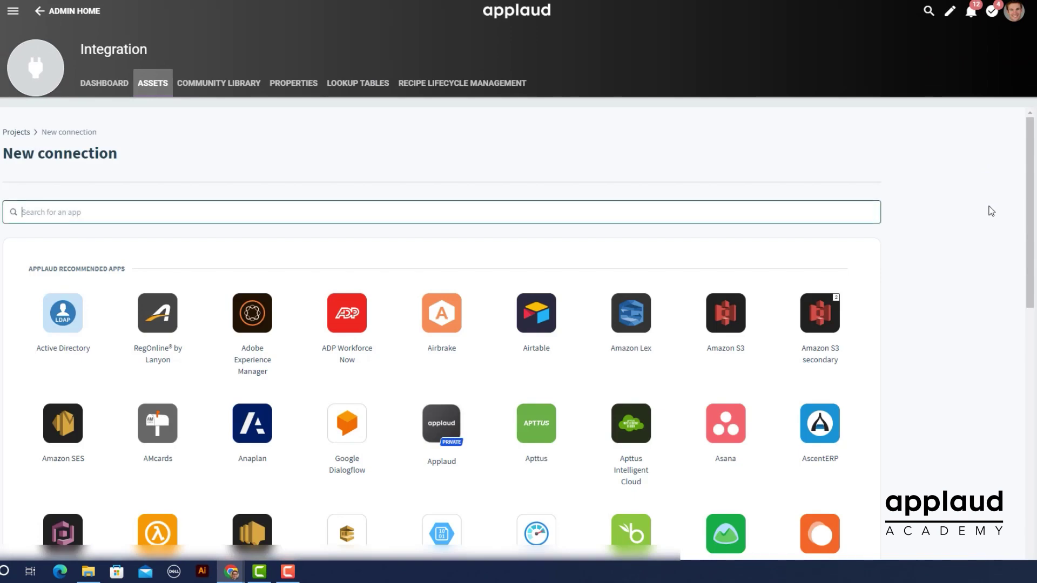
scroll(991, 211, "down", 6)
scroll(991, 211, "up", 6)
left_click(831, 210)
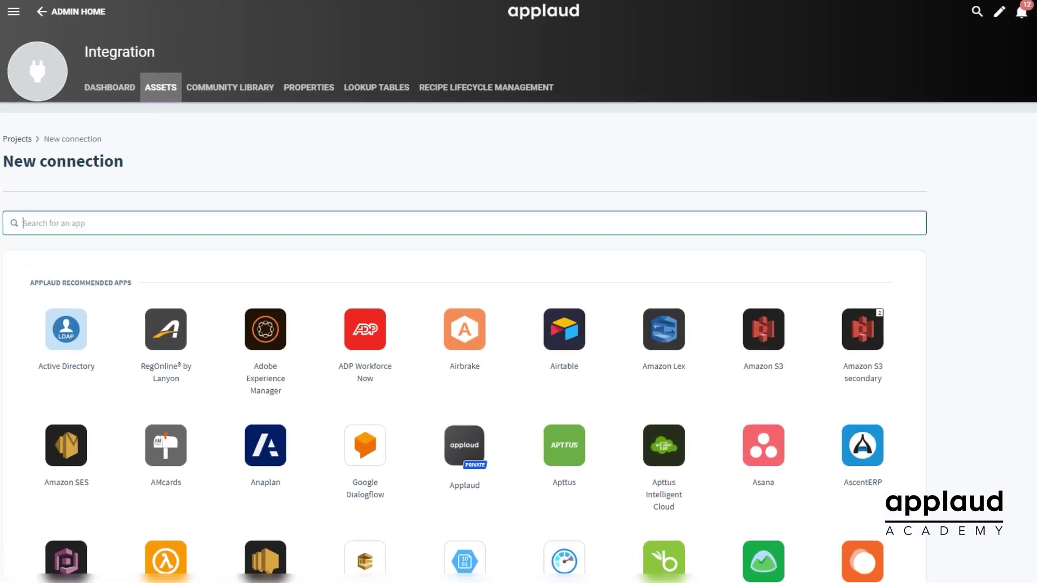
type("s")
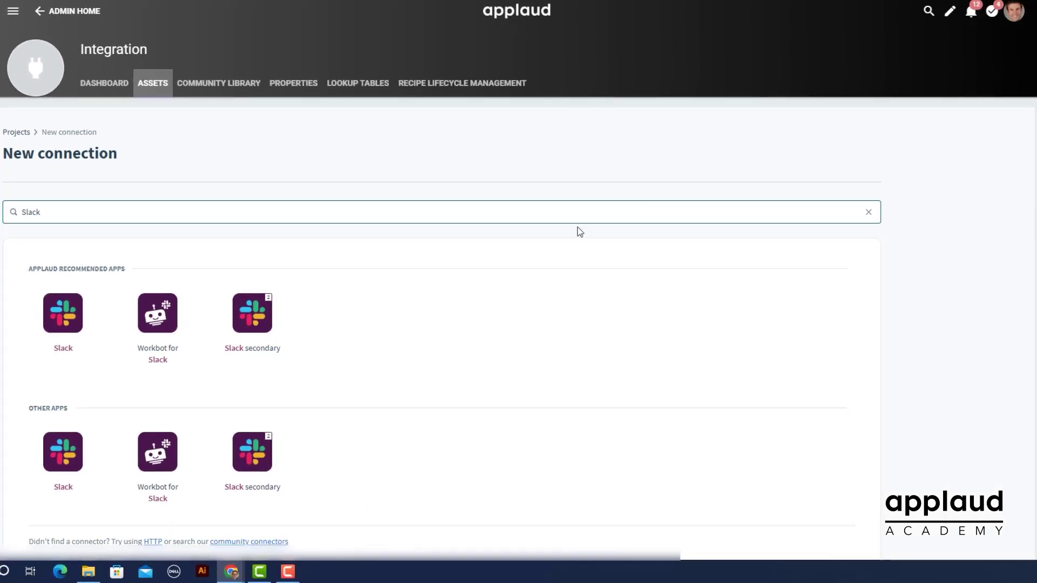
left_click(73, 313)
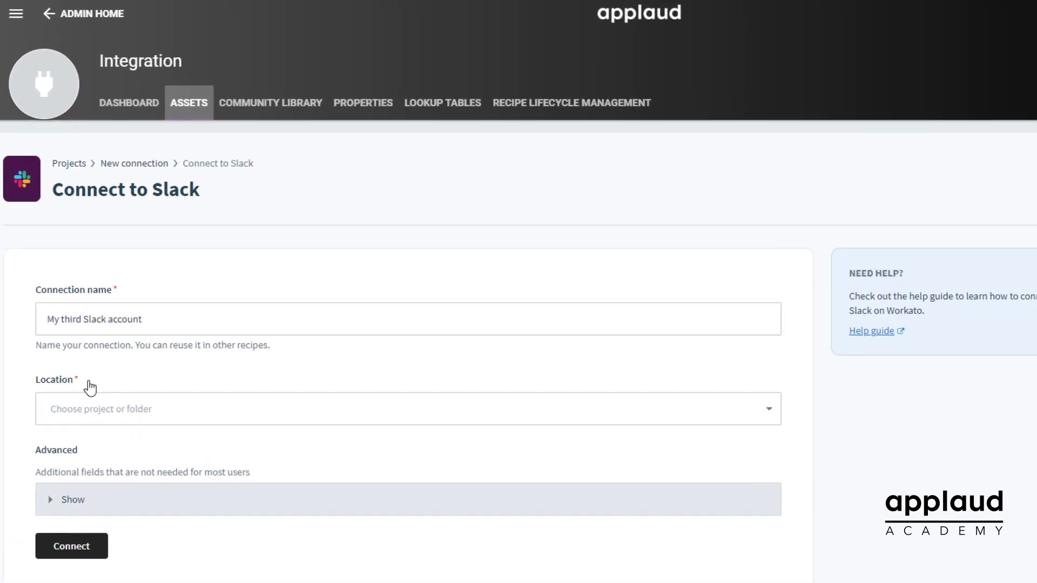
Name it 'Slack tutorial connection', place it in Home assets, and set Classic Slack app to No.
left_click_drag(155, 318, 9, 320)
type("Slack tutorial connection")
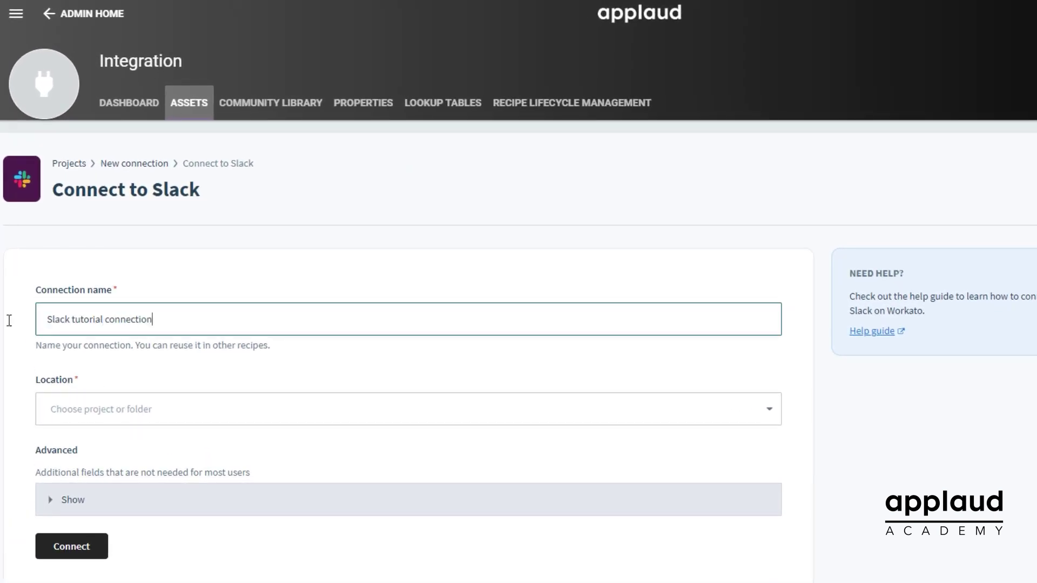
left_click(192, 418)
left_click(97, 447)
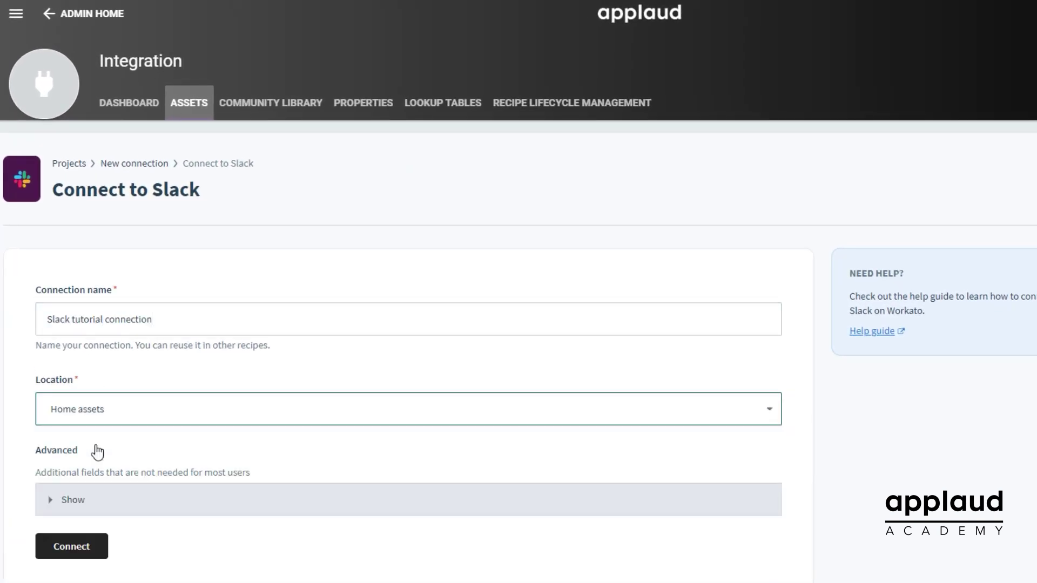
left_click(87, 499)
left_click(189, 498)
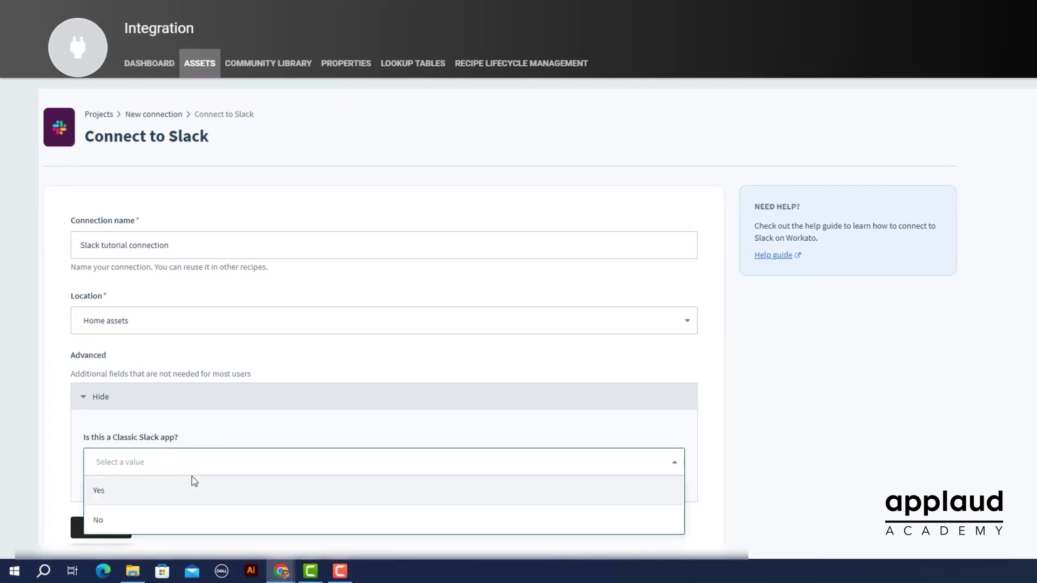
left_click(195, 520)
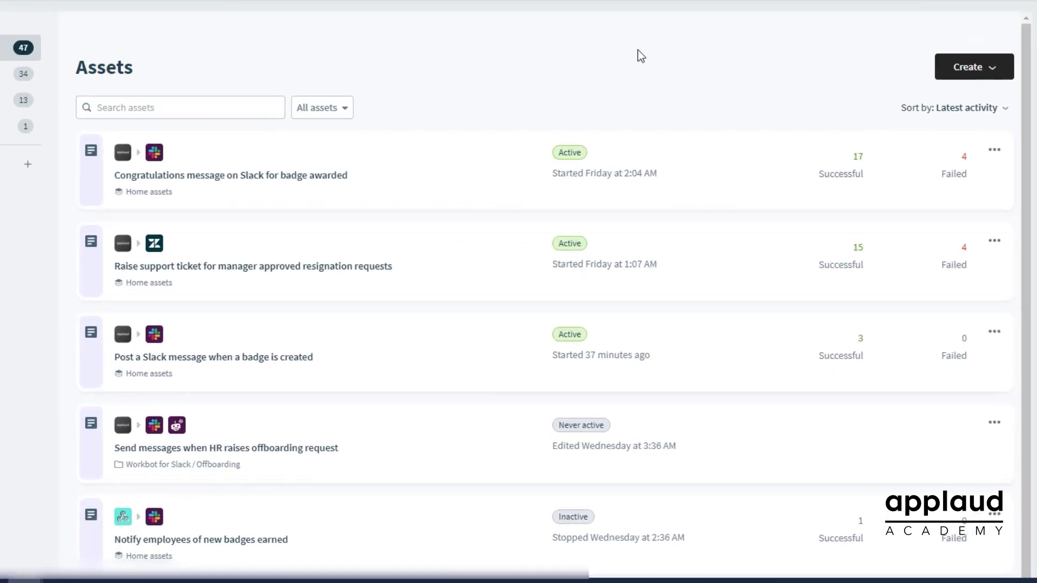
Create the 'Congratulations message when badge is awarded' recipe in Home assets with an Applaud trigger.
left_click(972, 49)
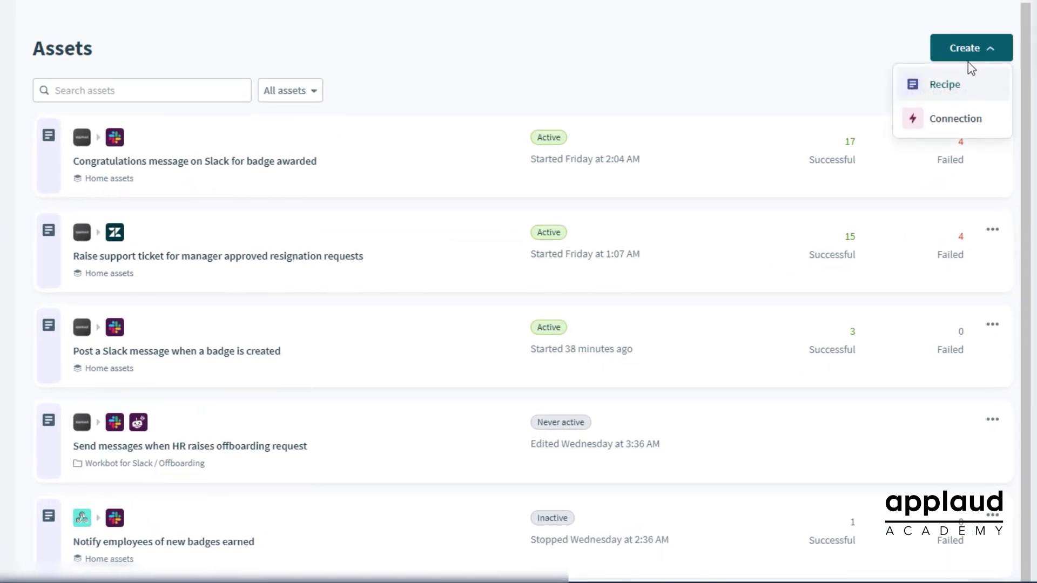
left_click(944, 87)
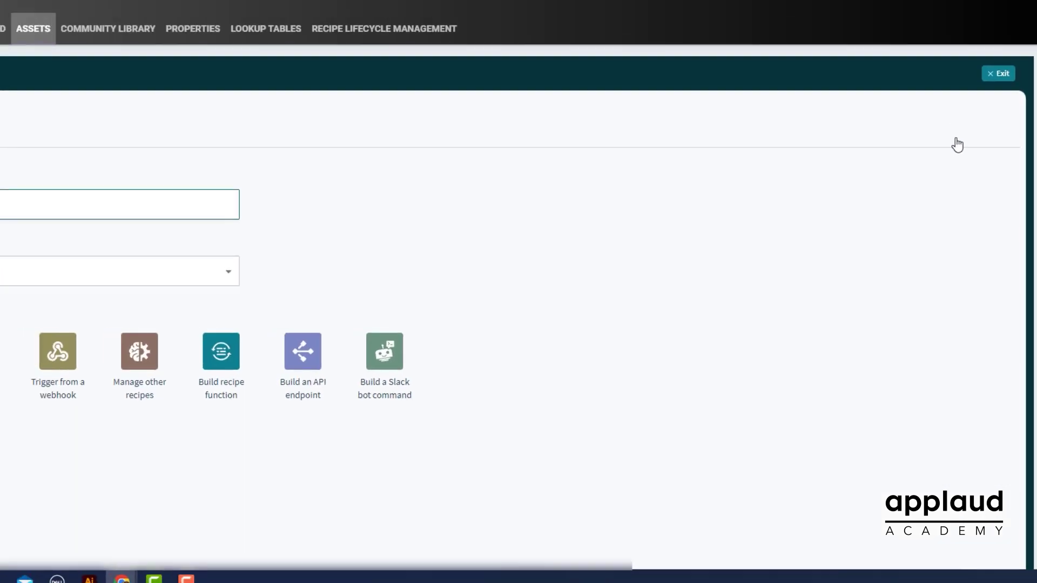
type("Congratulations message when badge is awarded")
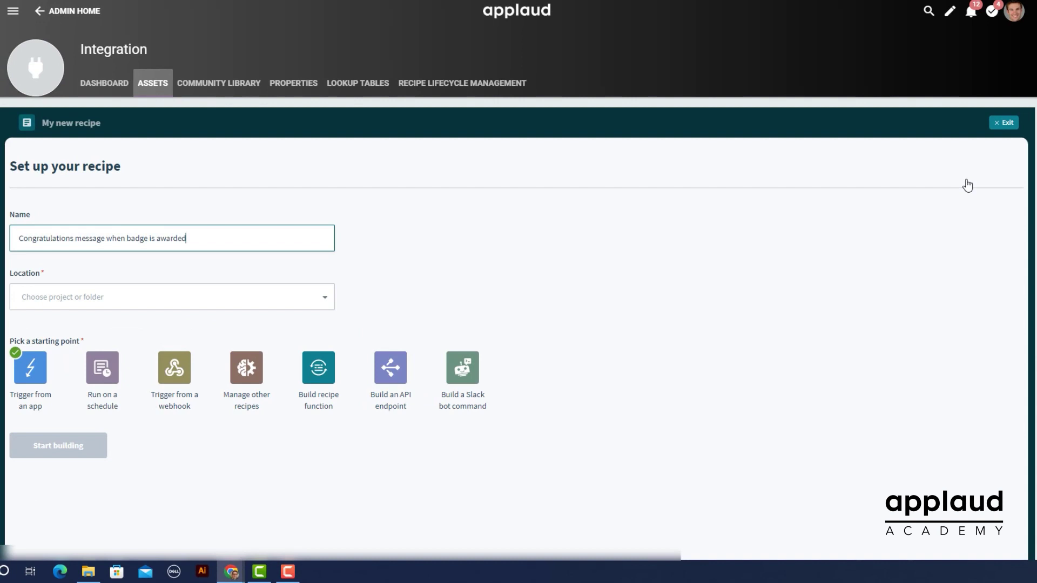
left_click(69, 297)
left_click(61, 331)
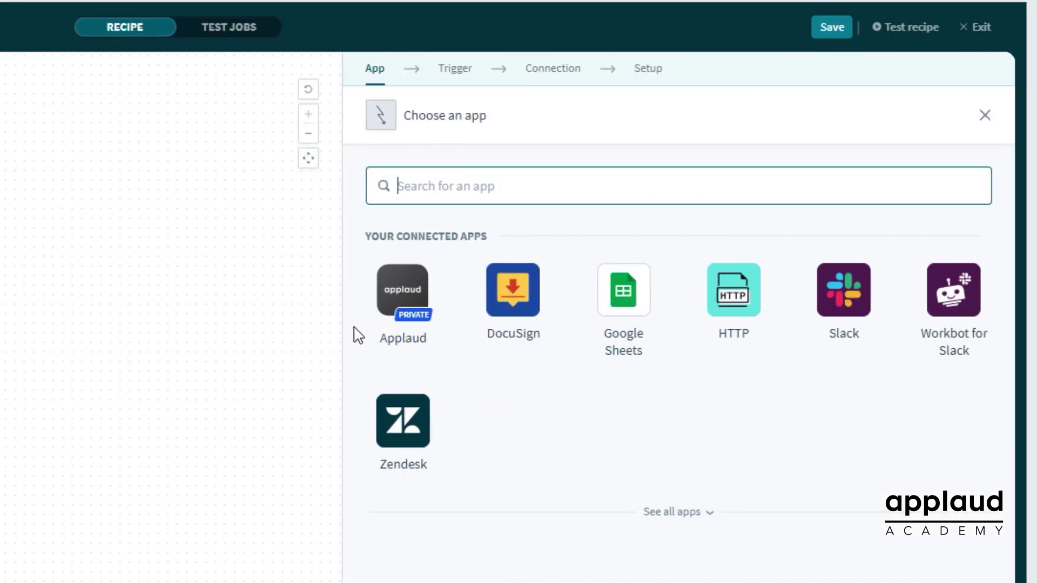
left_click(396, 310)
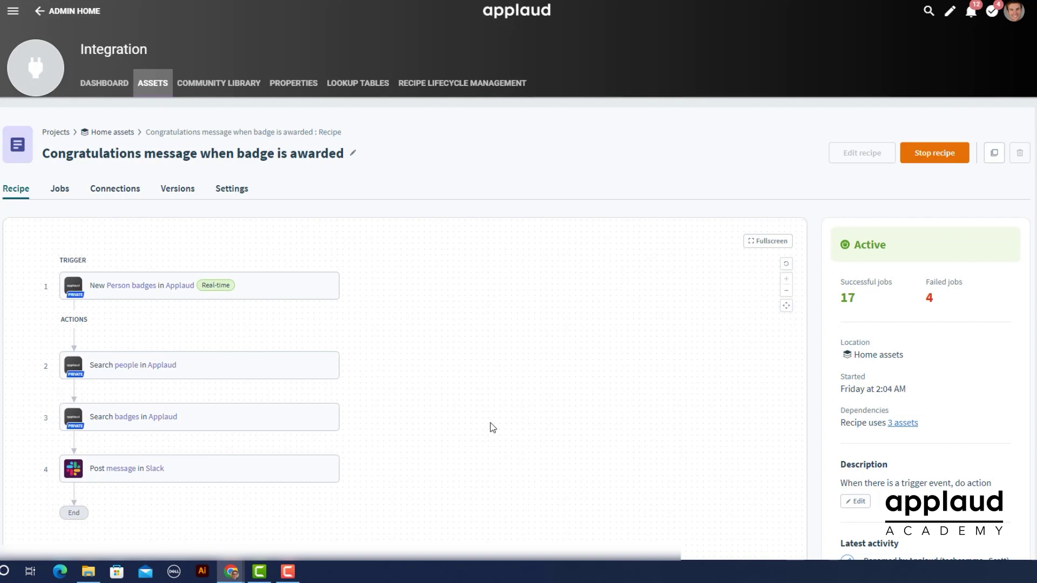
Inspect the recipe's Search people and Search badges steps.
left_click(226, 378)
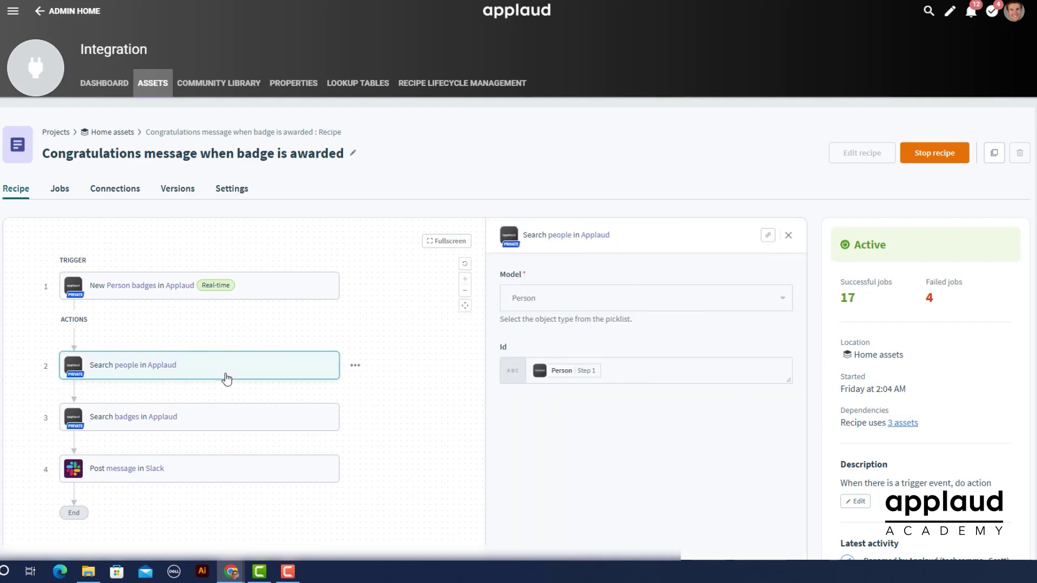
left_click(229, 414)
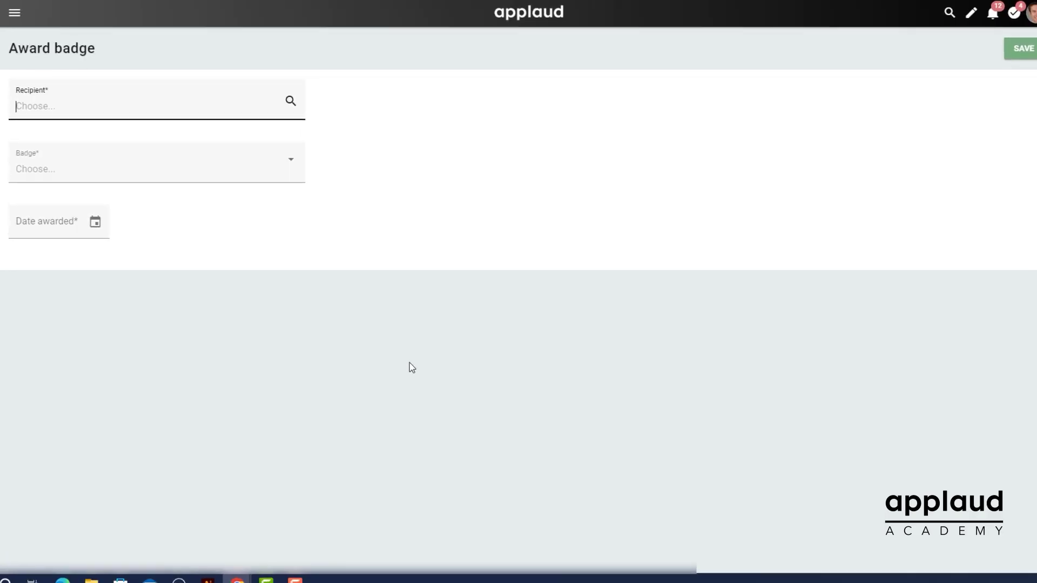
Fill the award form with an employee recipient, the Team Player badge and date 12 June 2023.
left_click(129, 98)
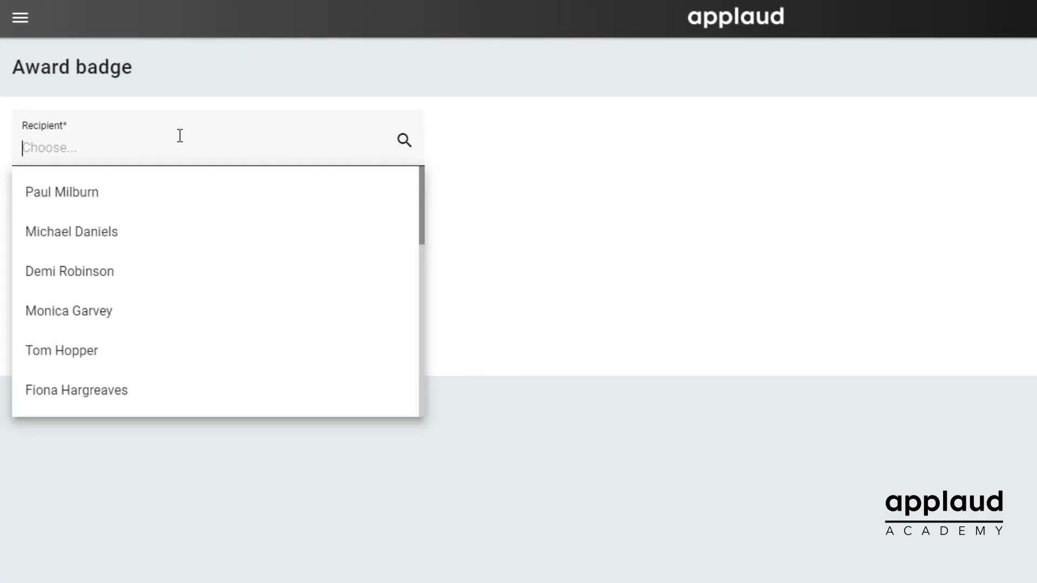
scroll(186, 250, "down", 5)
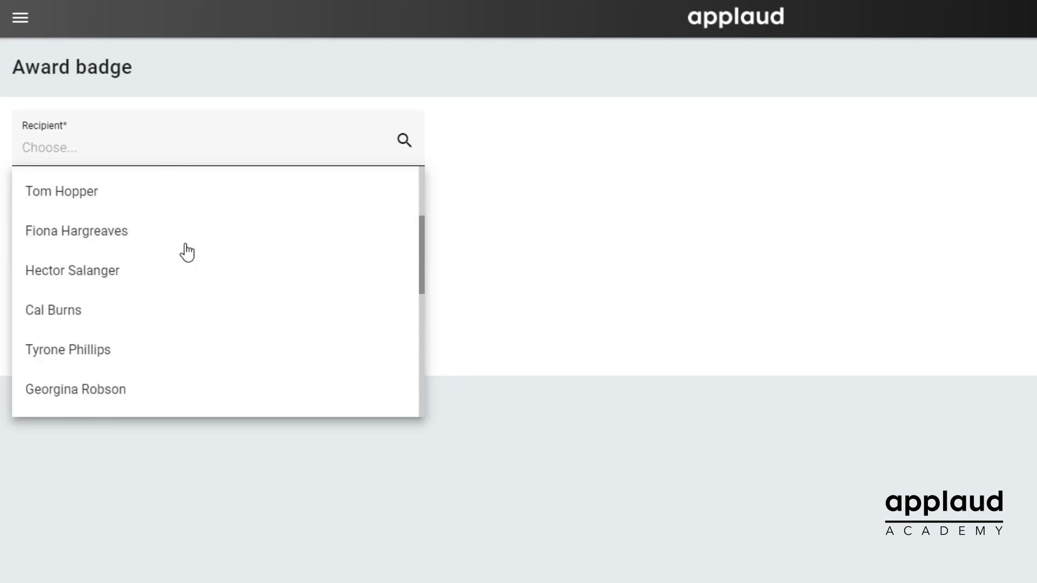
left_click(170, 306)
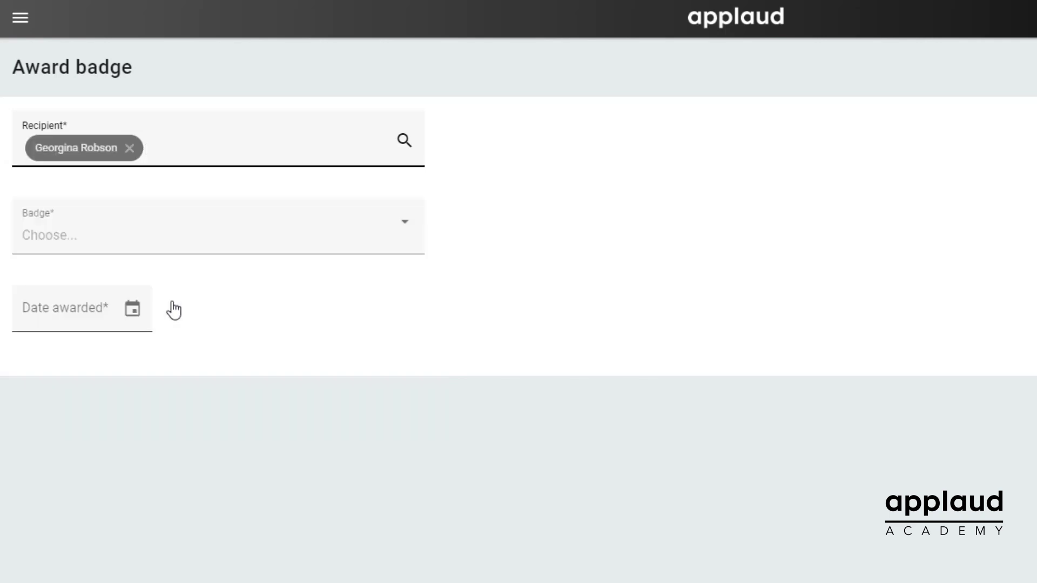
left_click(139, 237)
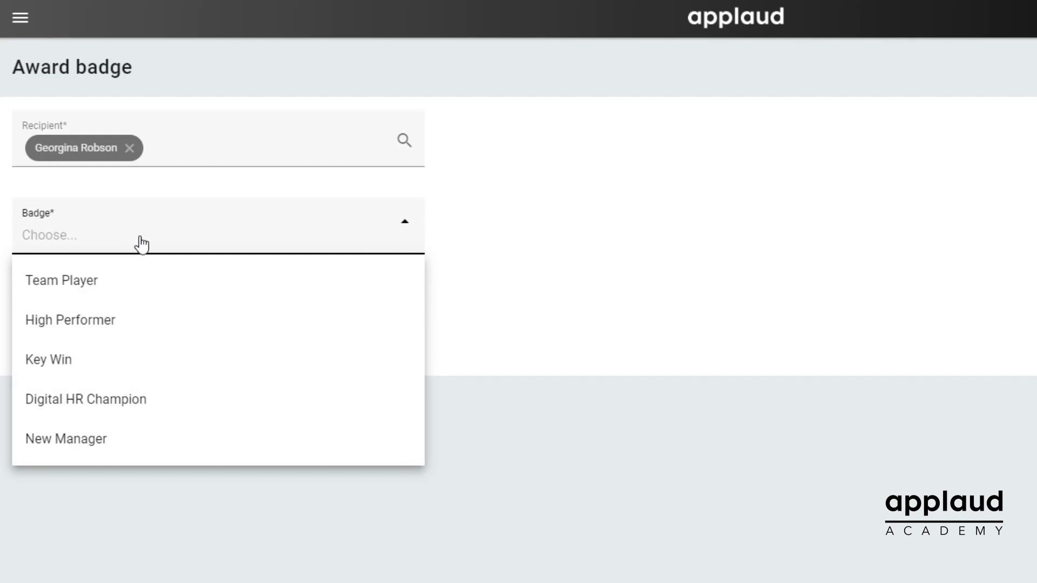
left_click(142, 281)
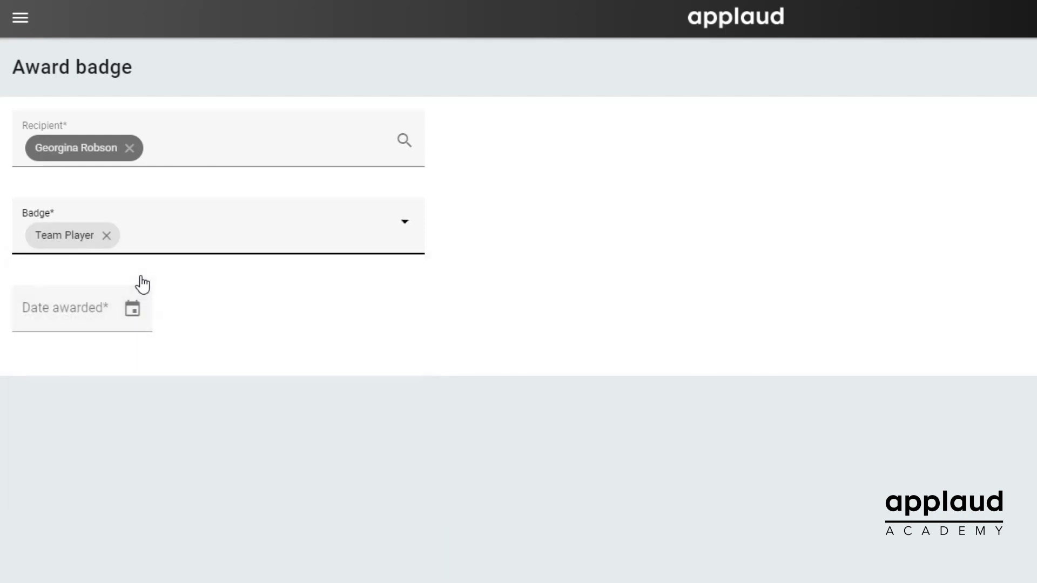
left_click(131, 310)
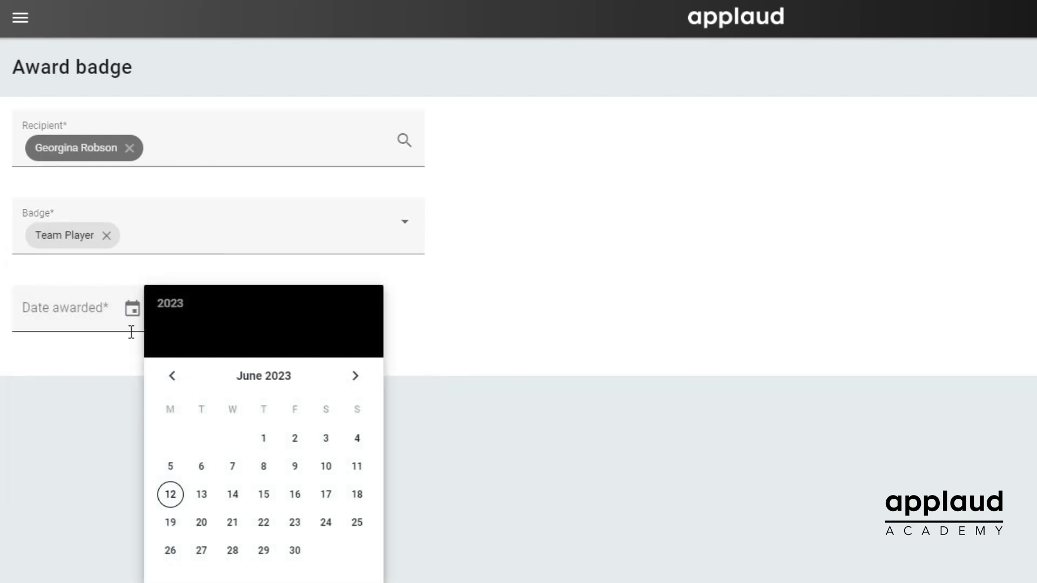
left_click(169, 495)
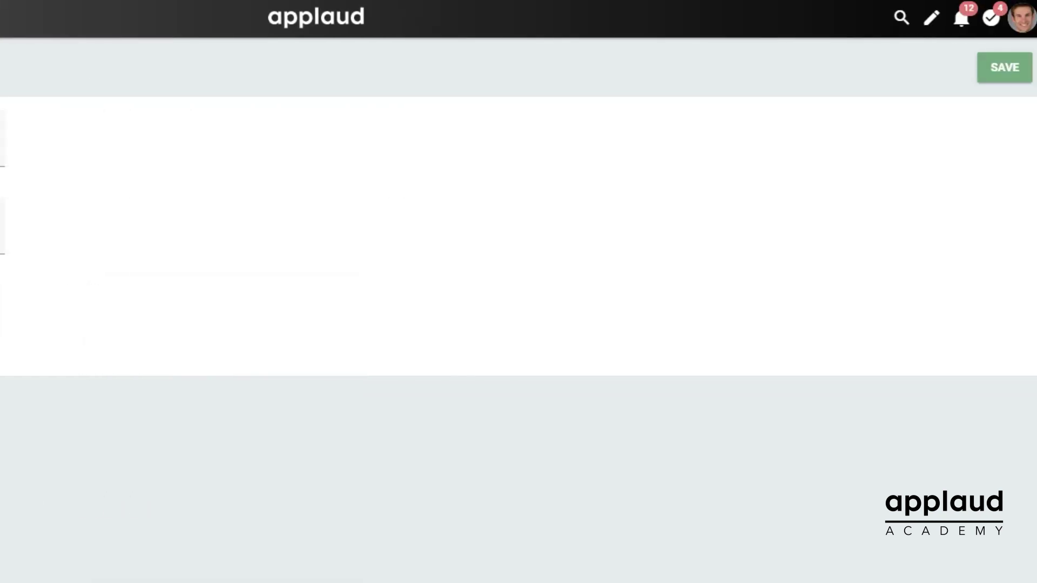
Save the badge award so a second Team Player congratulation posts to Slack.
left_click(1011, 75)
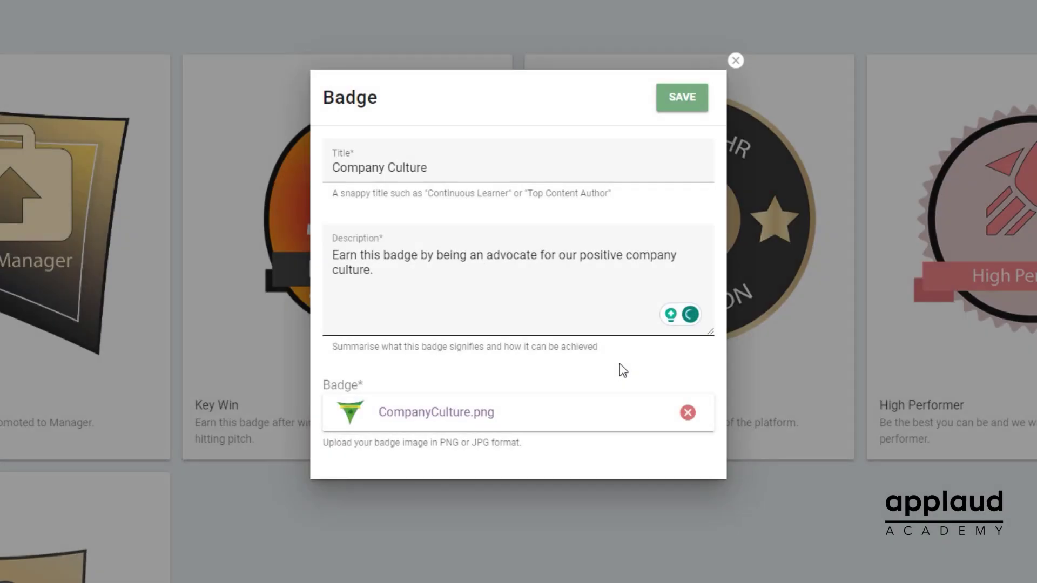
Save the Company Culture badge with its description and CompanyCulture.png image.
left_click(680, 104)
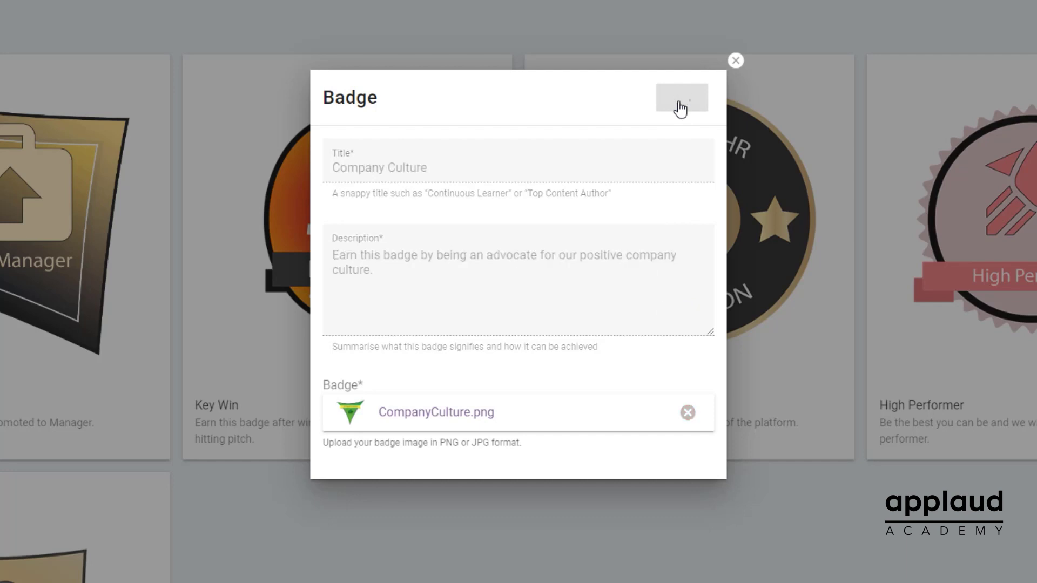